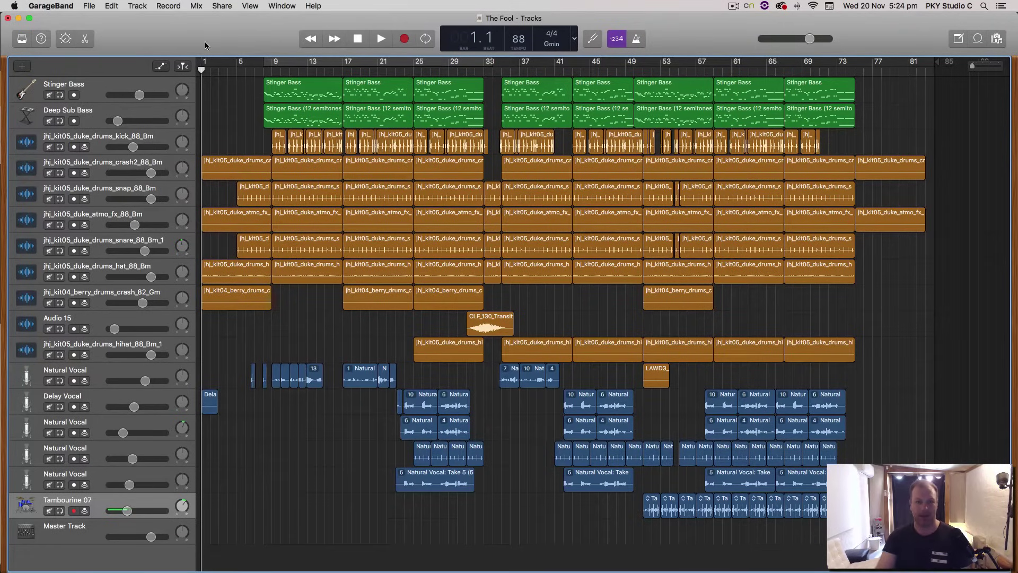
# Step: Rearrange the GarageBand project and browser windows to uncover the desktop
pyautogui.click(89, 5)
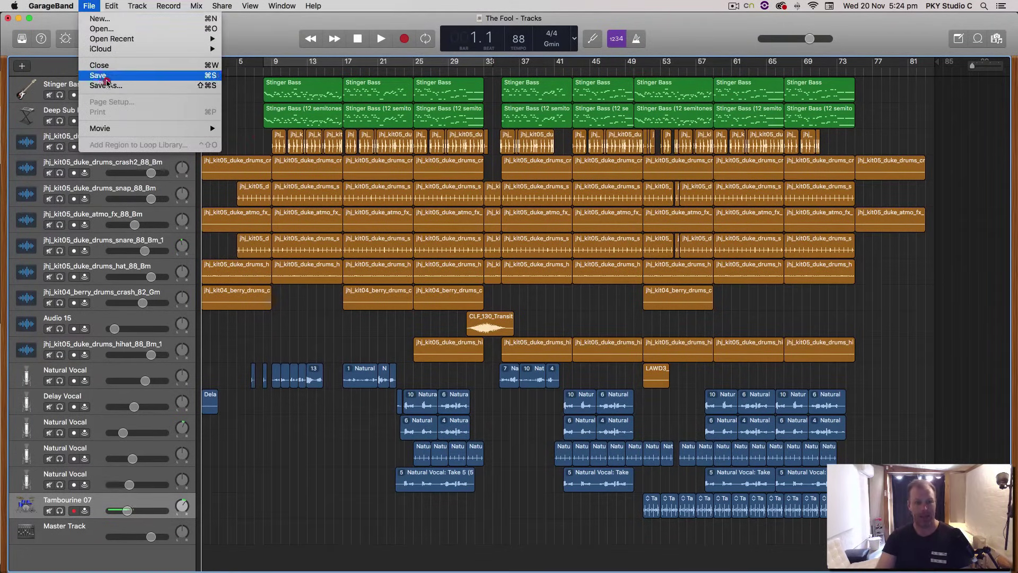
pyautogui.click(263, 26)
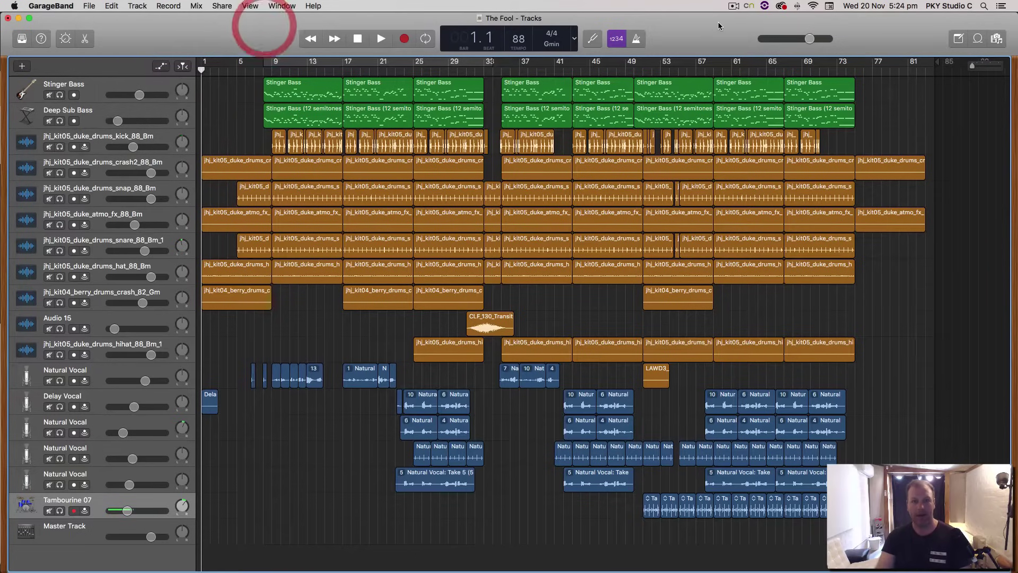
pyautogui.moveTo(743, 29); pyautogui.dragTo(724, 43)
pyautogui.click(30, 23)
pyautogui.click(31, 24)
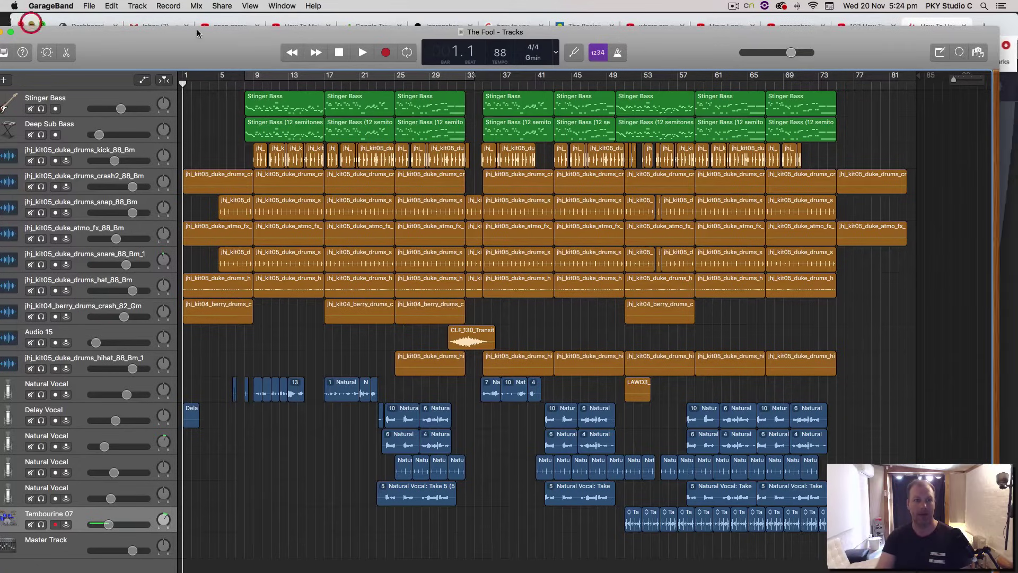
pyautogui.moveTo(204, 48); pyautogui.dragTo(116, 34)
# Step: Select guitar-strum.wav in the Desktop Finder folder, then zoom GarageBand to fill the screen
pyautogui.click(958, 154)
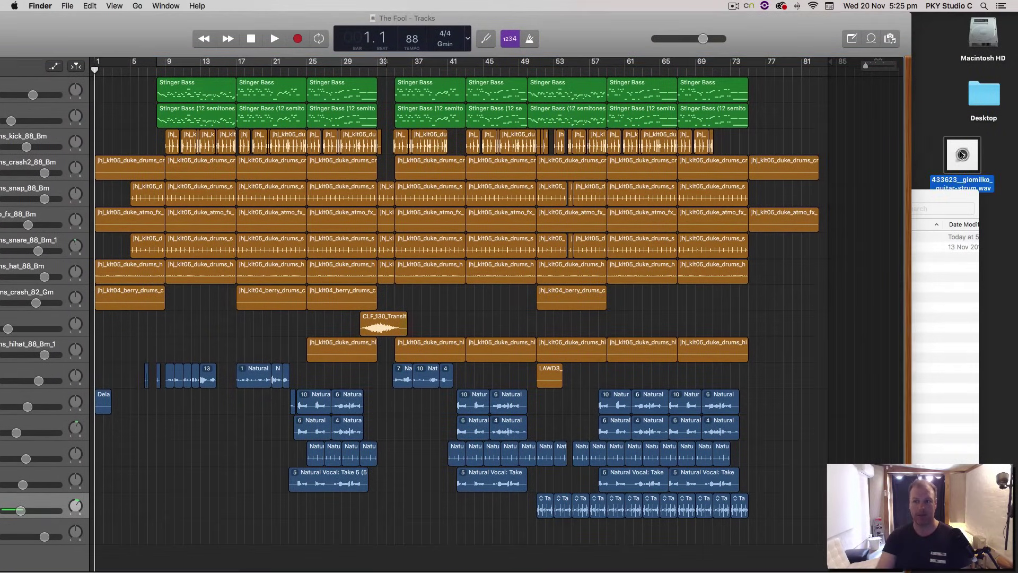
pyautogui.click(944, 194)
pyautogui.moveTo(848, 195); pyautogui.dragTo(846, 225)
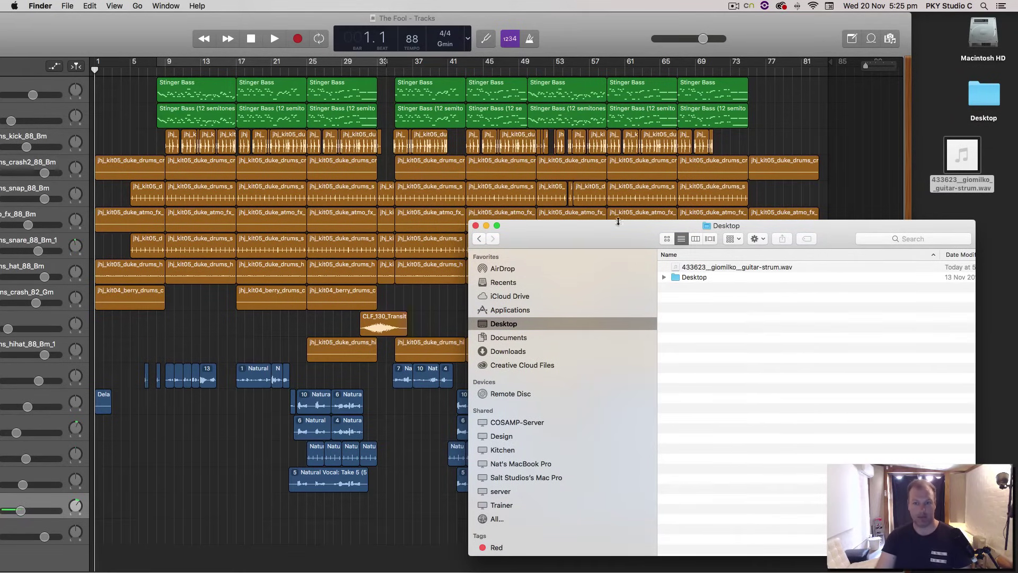
pyautogui.click(692, 267)
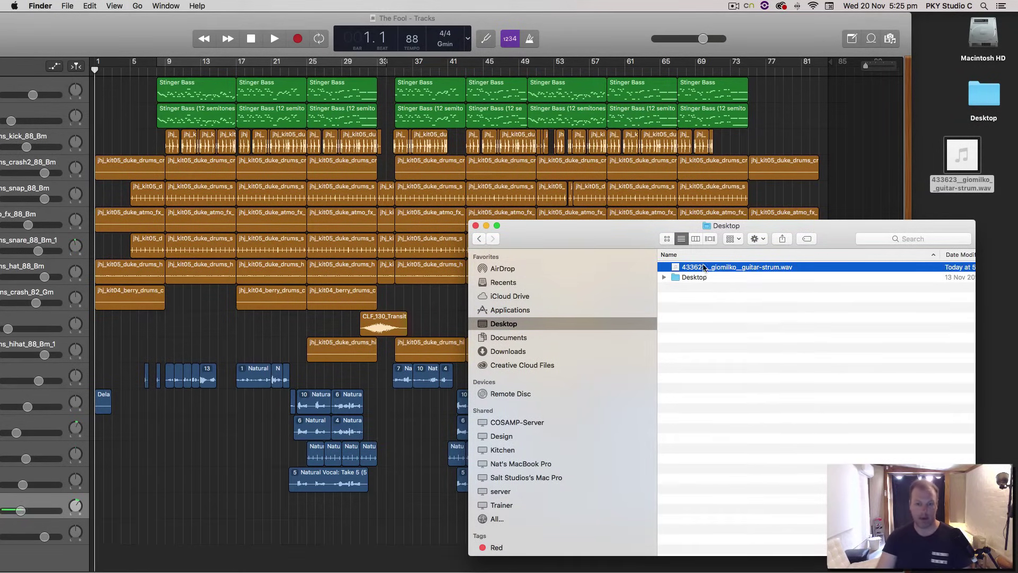
pyautogui.doubleClick(143, 43)
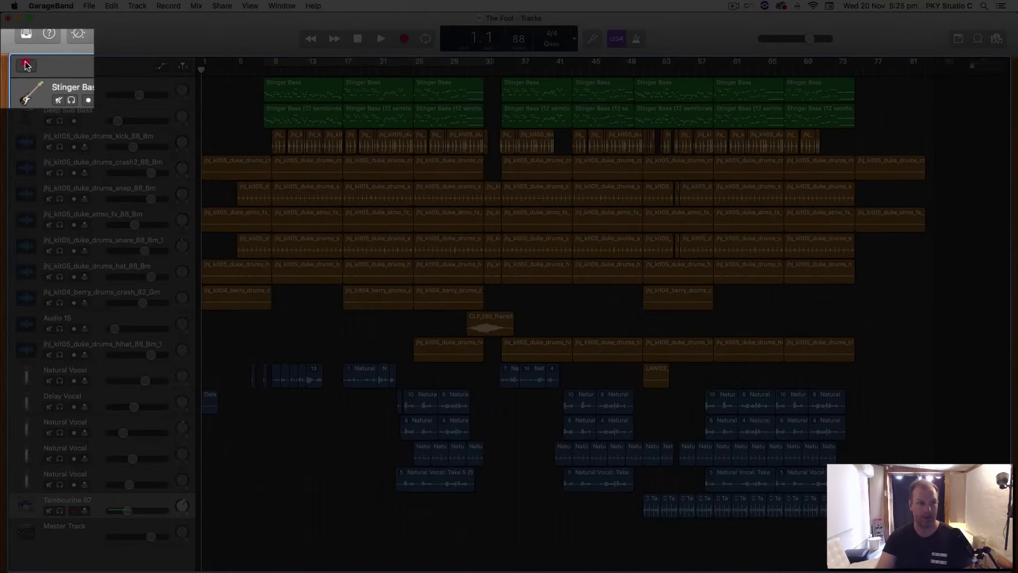
# Step: Create an empty Audio (microphone) track, Audio 16, and close Smart Controls
pyautogui.click(25, 65)
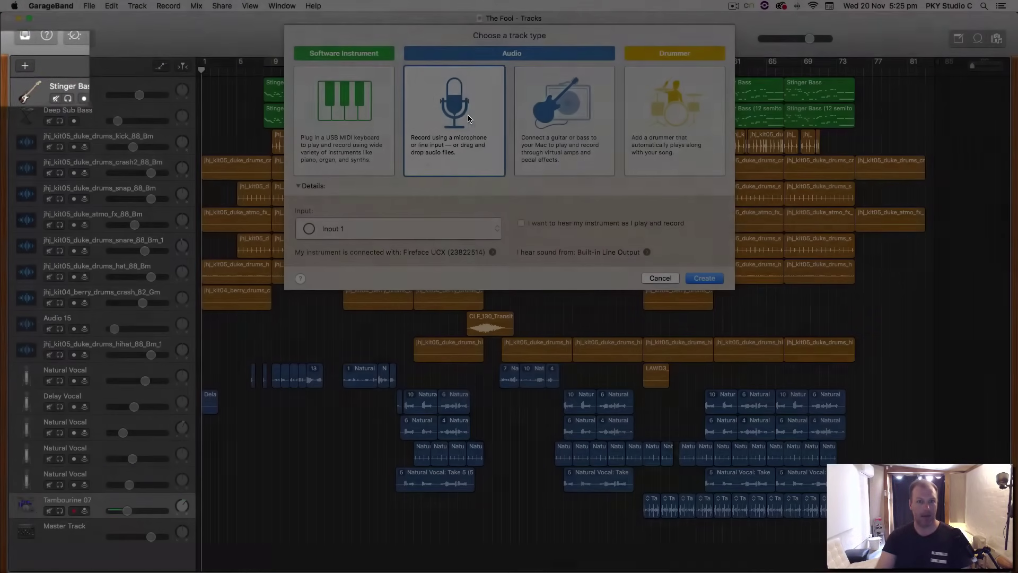
pyautogui.click(474, 120)
pyautogui.click(701, 278)
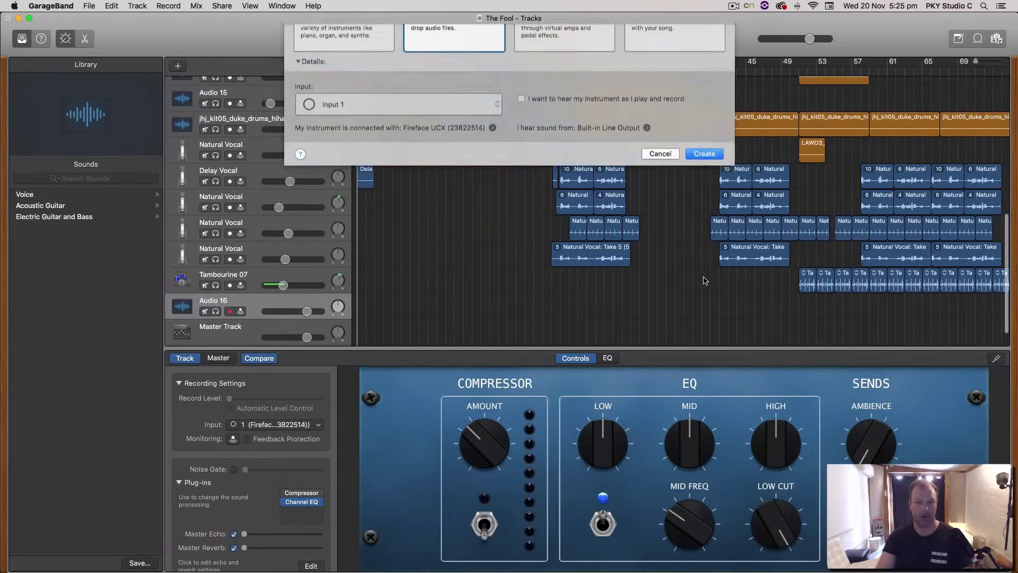
pyautogui.click(66, 38)
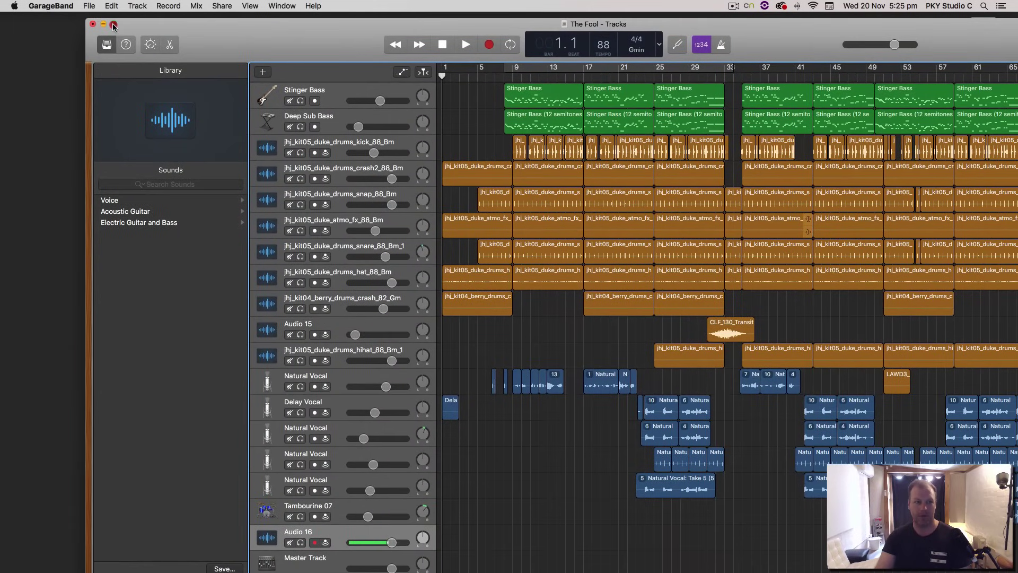
# Step: Drag guitar-strum.wav from the desktop onto Audio 16 and align its region to bar 1
pyautogui.click(113, 25)
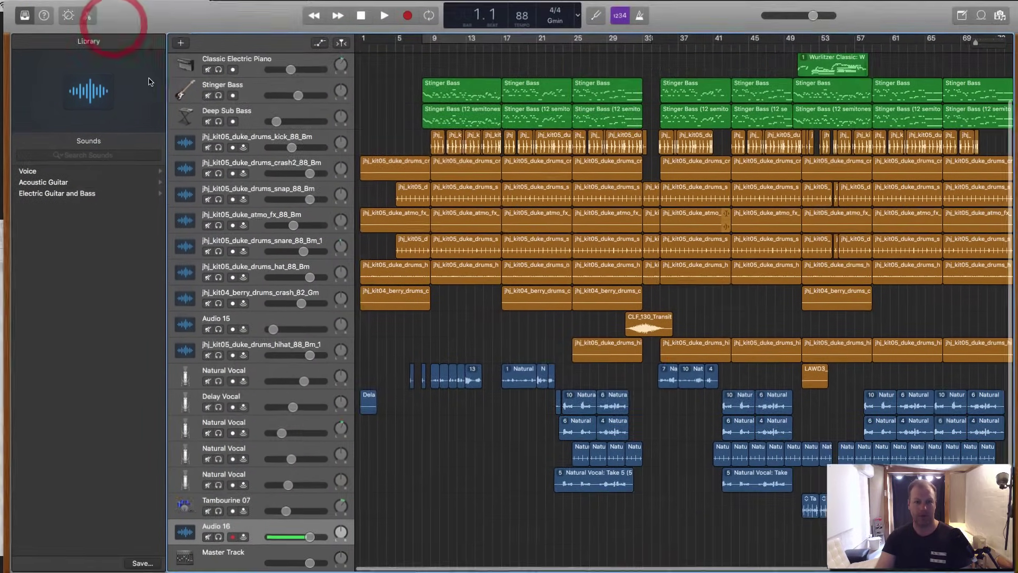
pyautogui.moveTo(150, 3)
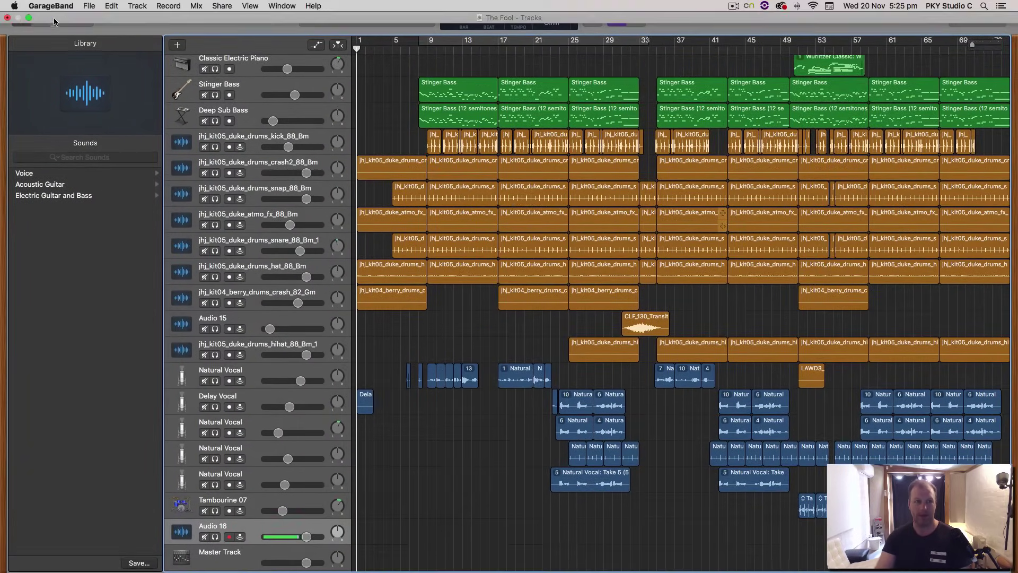
pyautogui.click(29, 18)
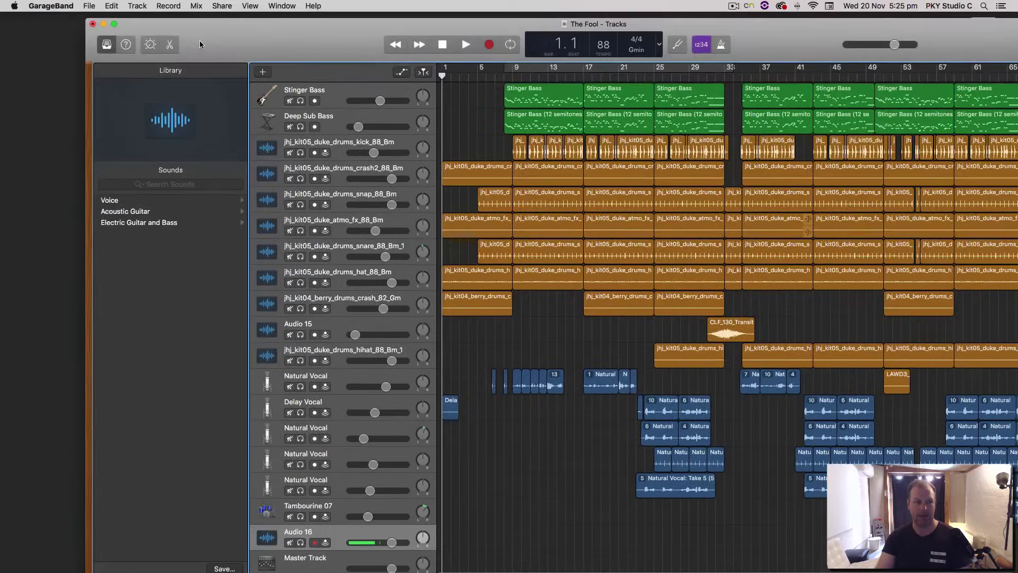
pyautogui.moveTo(321, 49); pyautogui.dragTo(1, 43)
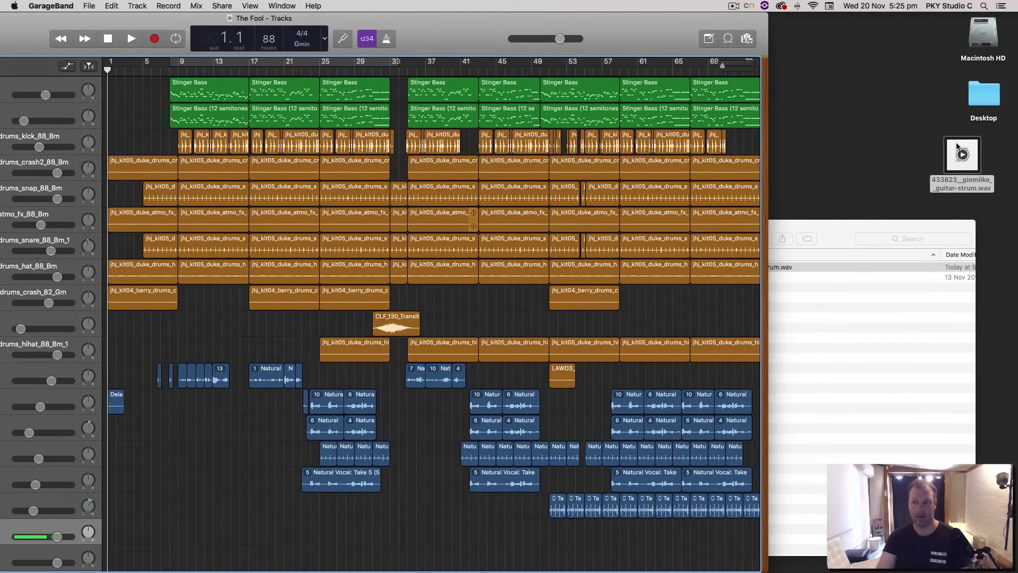
pyautogui.moveTo(956, 144); pyautogui.dragTo(273, 544)
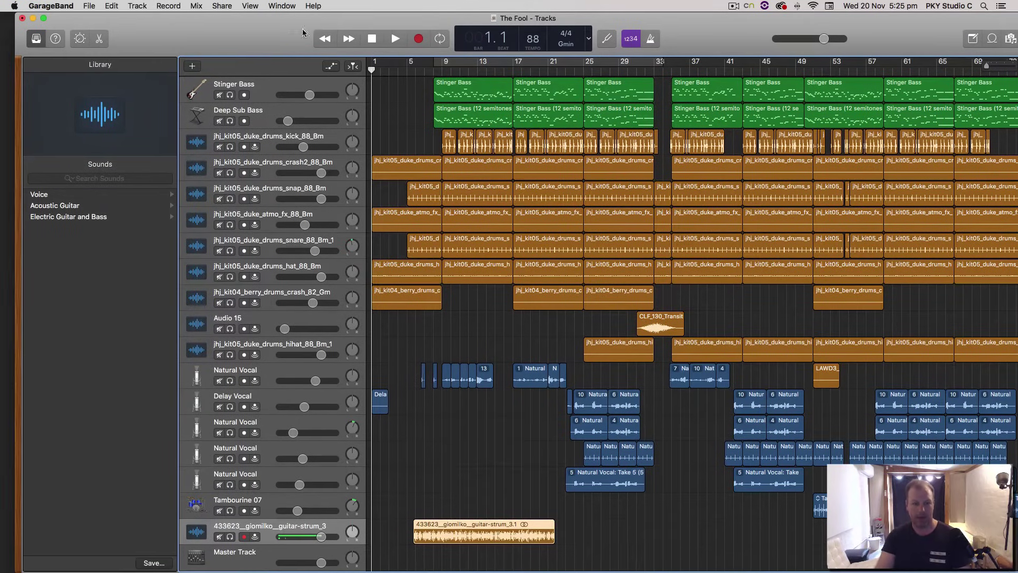
pyautogui.moveTo(484, 524); pyautogui.dragTo(424, 527)
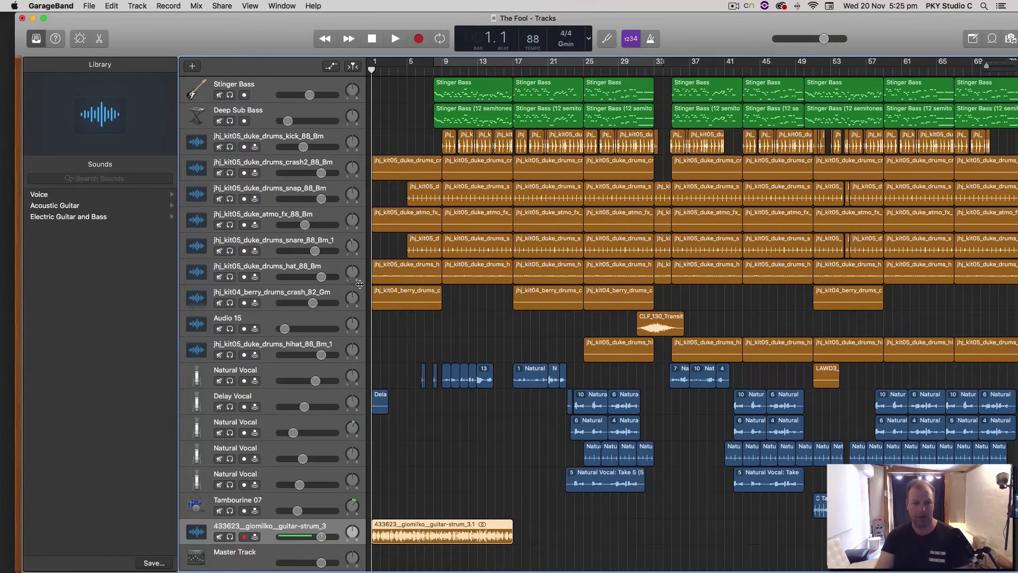
pyautogui.click(89, 6)
pyautogui.click(257, 35)
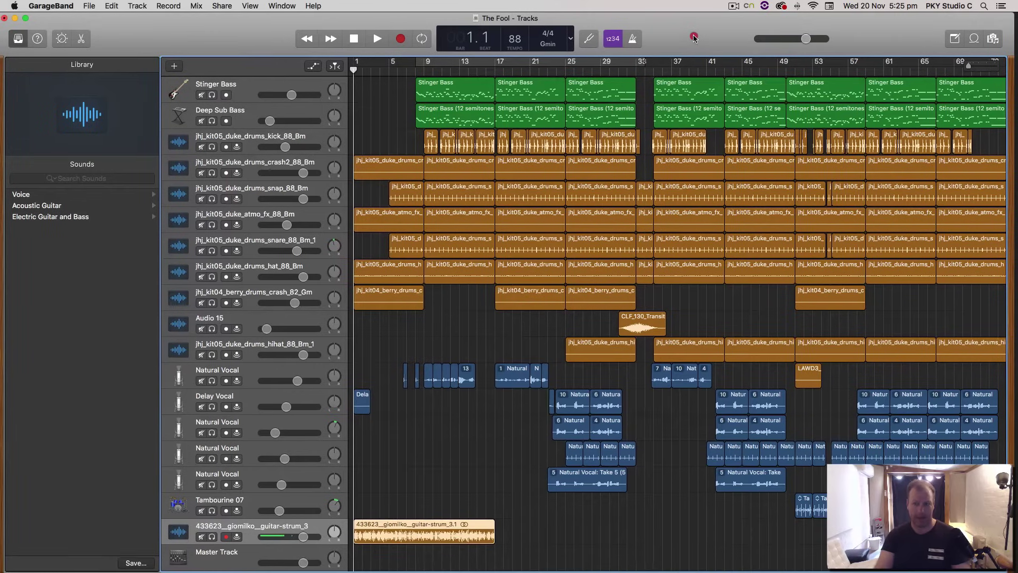
pyautogui.moveTo(698, 36); pyautogui.dragTo(693, 34)
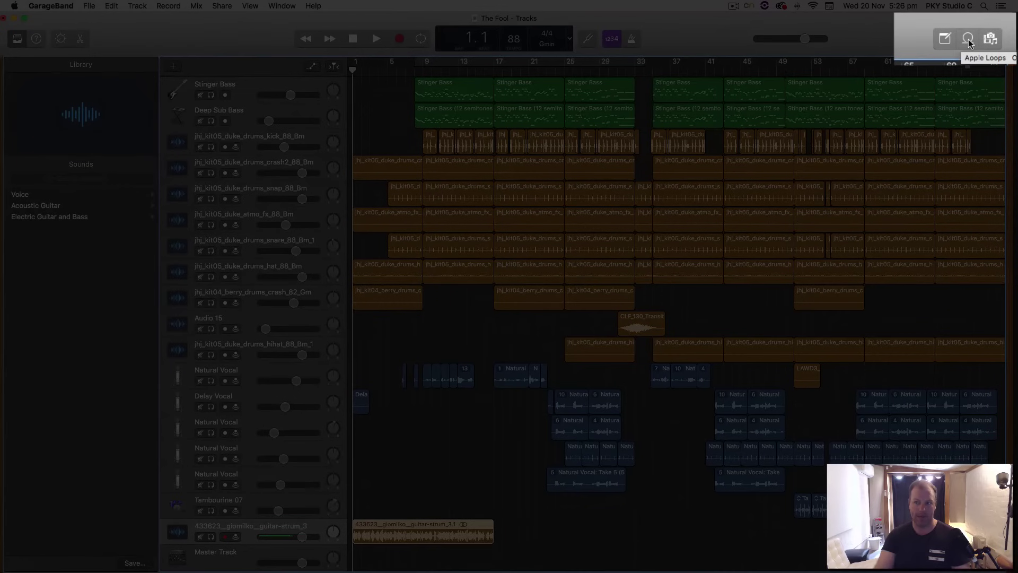
# Step: Add the guitar-strum region to the Apple Loops library named 'Nat's Guitar Loop 88bpm'
pyautogui.click(974, 40)
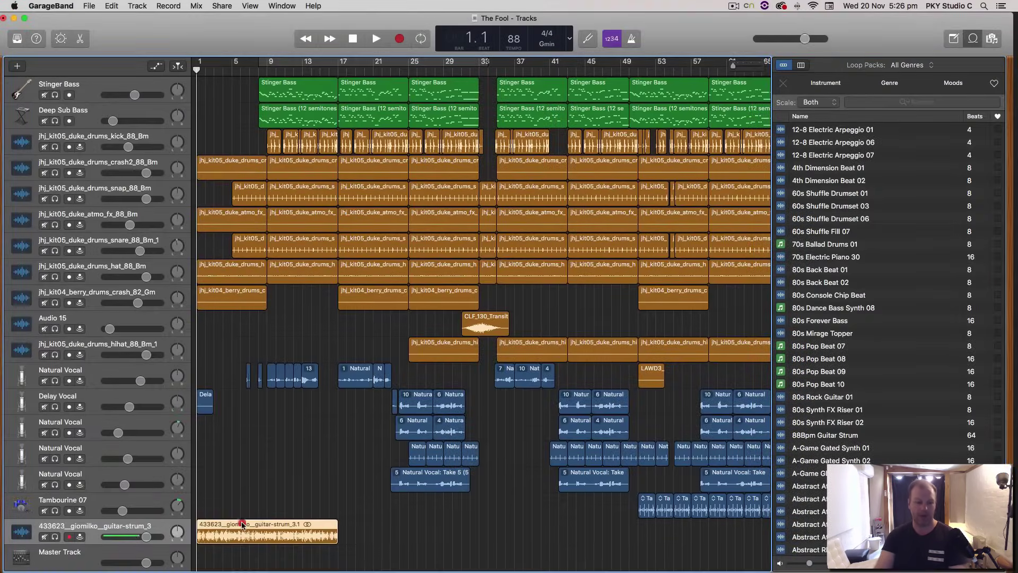
pyautogui.moveTo(243, 528); pyautogui.dragTo(918, 275)
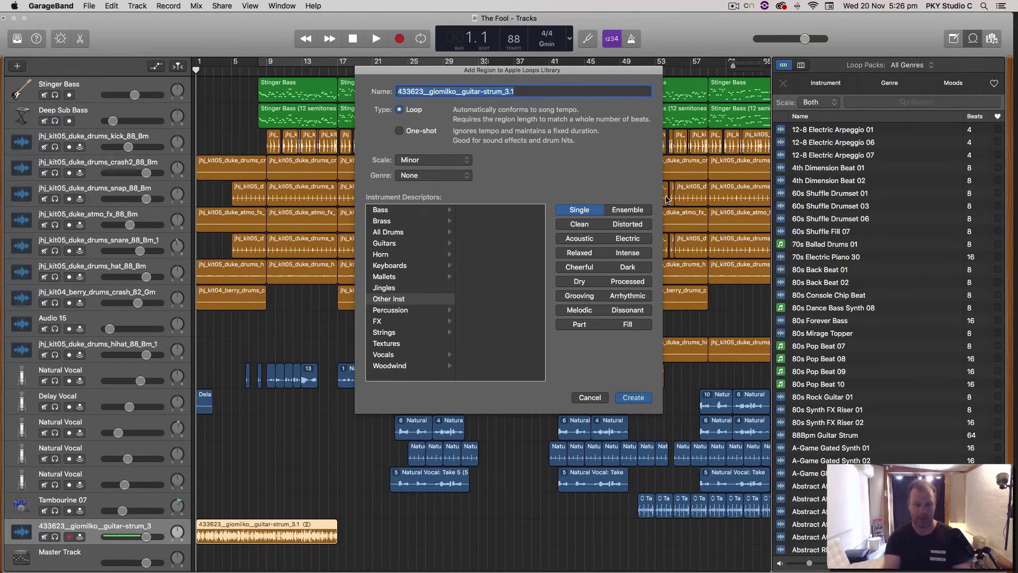
pyautogui.write("Nat's Guitar Loop 88")
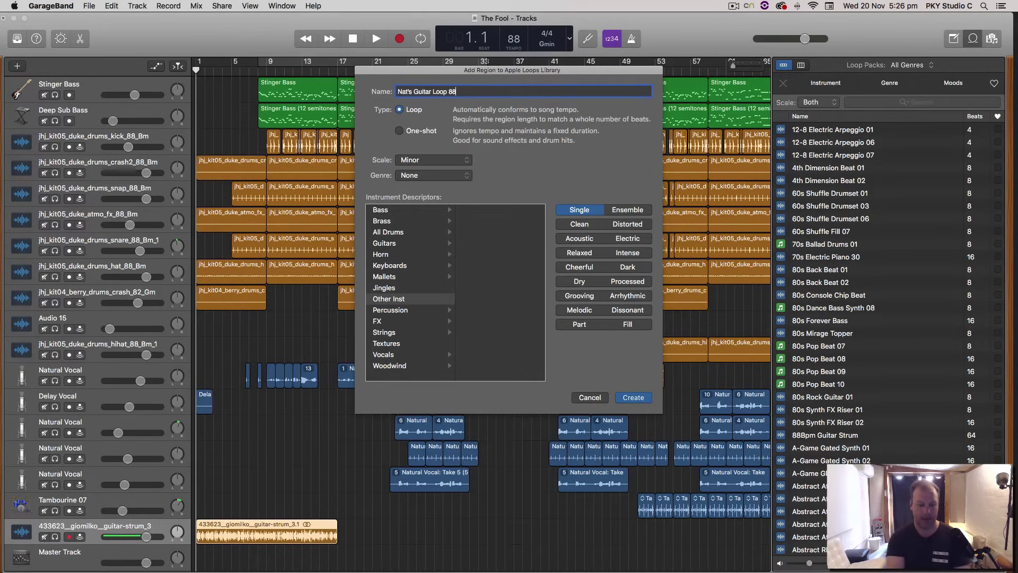
pyautogui.write('bpm')
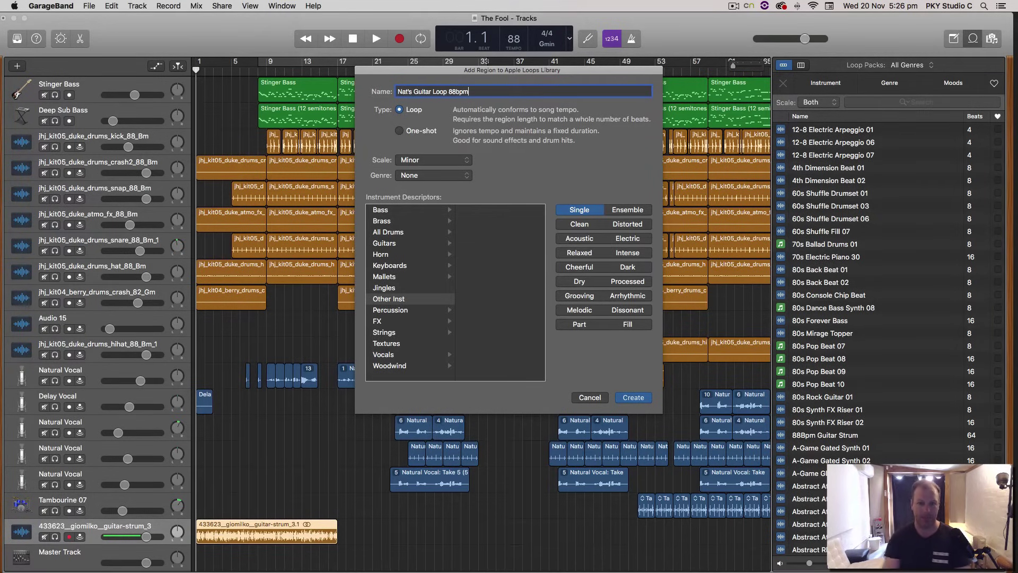
pyautogui.click(633, 398)
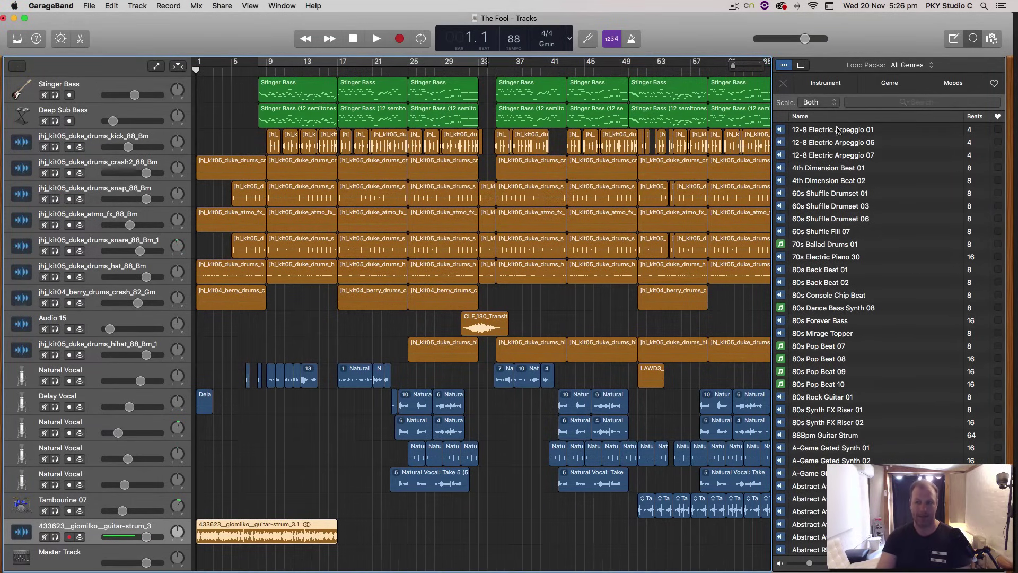
# Step: Search the Loop Browser for "nat'" so 'Nat's Guitar Loop 88bpm' appears in the results
pyautogui.click(910, 103)
pyautogui.write('nats')
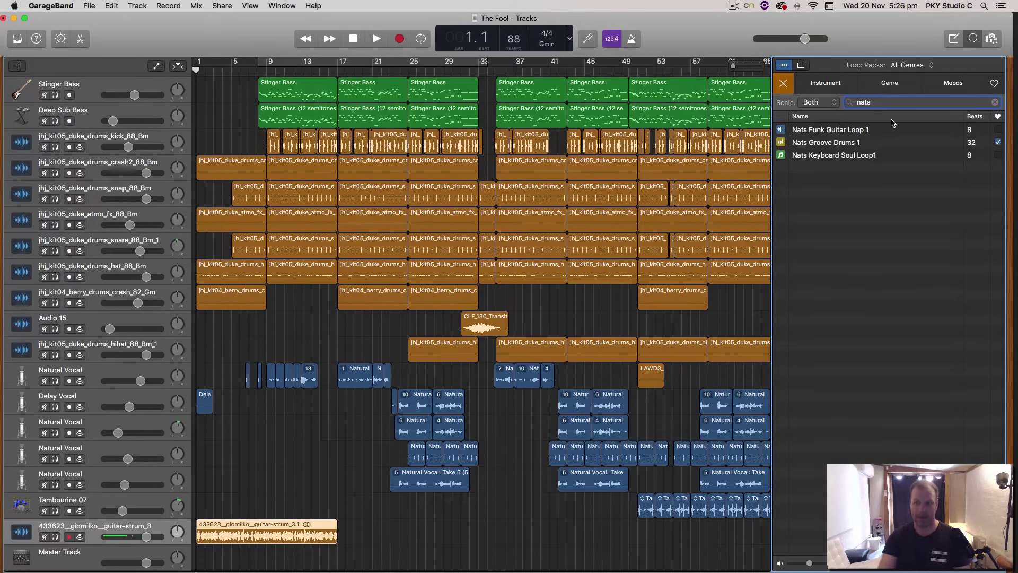
pyautogui.press('BackSpace')
pyautogui.write("'")
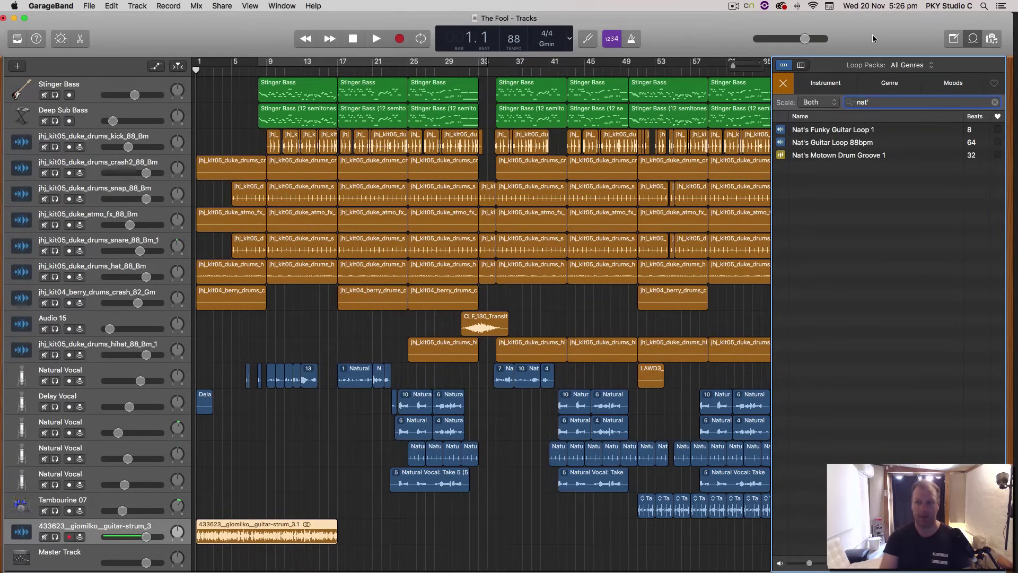
# Step: Hide the Loop Browser and bring the minimised Chrome window back from the Dock
pyautogui.click(974, 39)
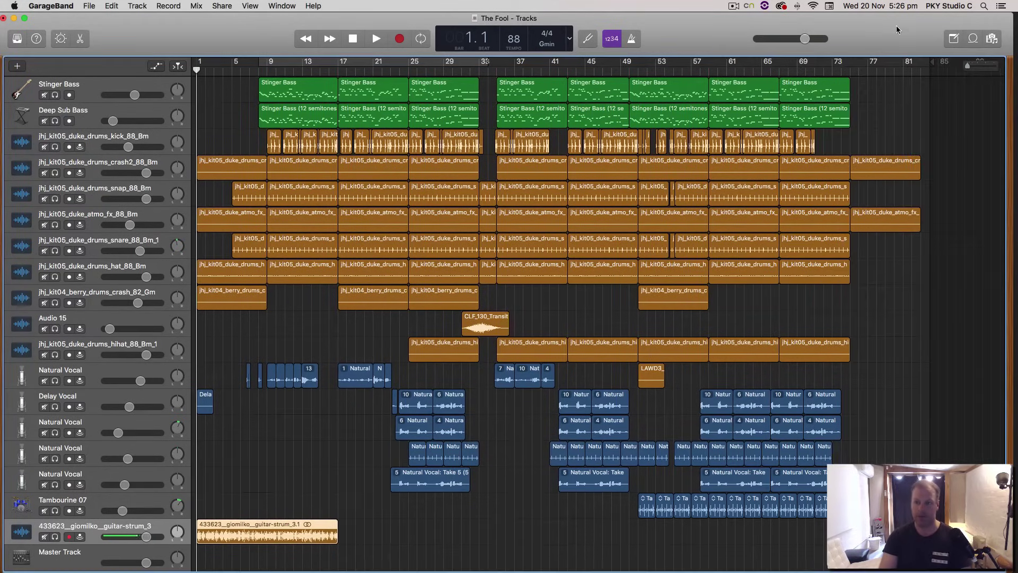
pyautogui.click(900, 29)
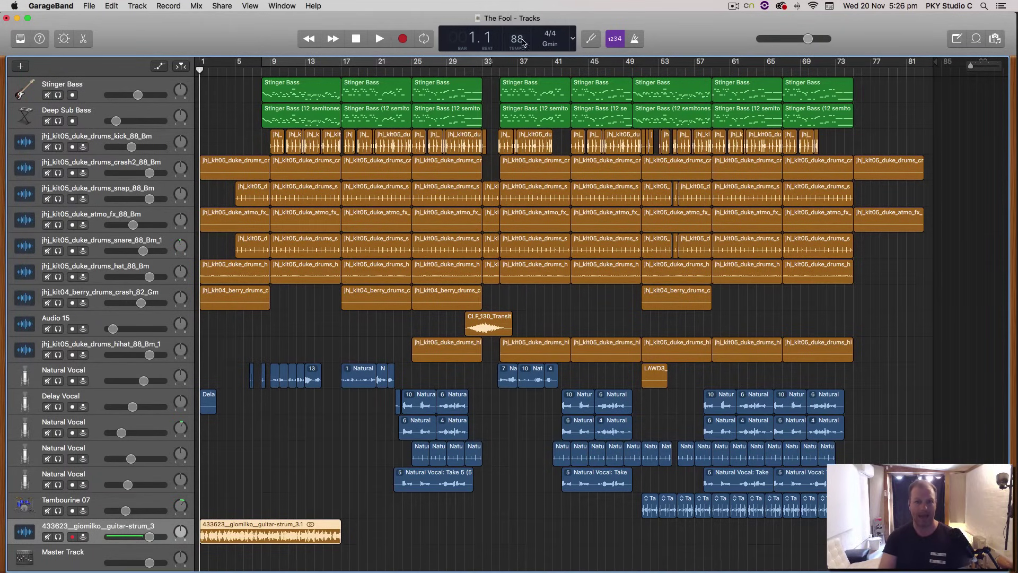
pyautogui.click(258, 526)
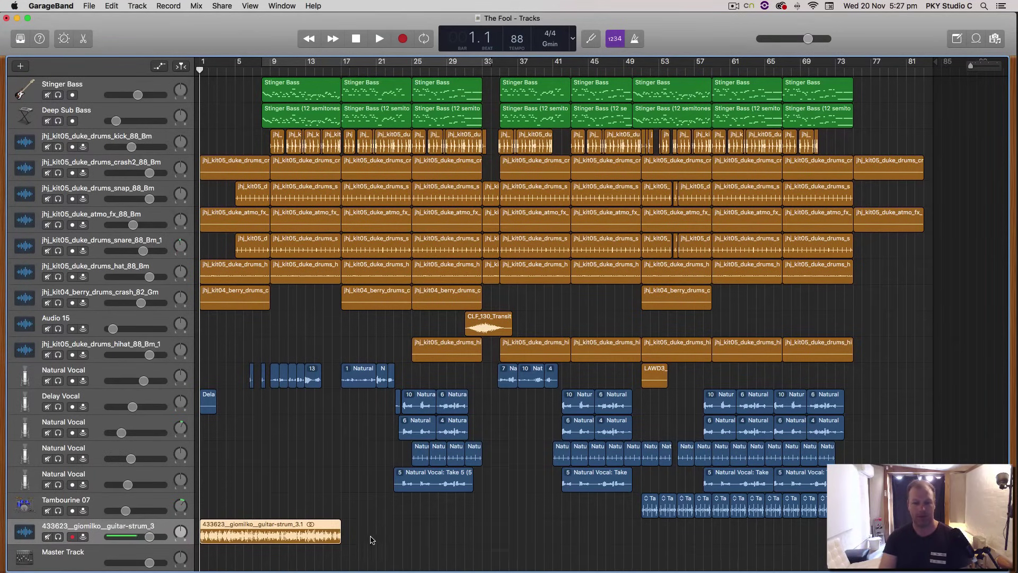
pyautogui.moveTo(894, 571)
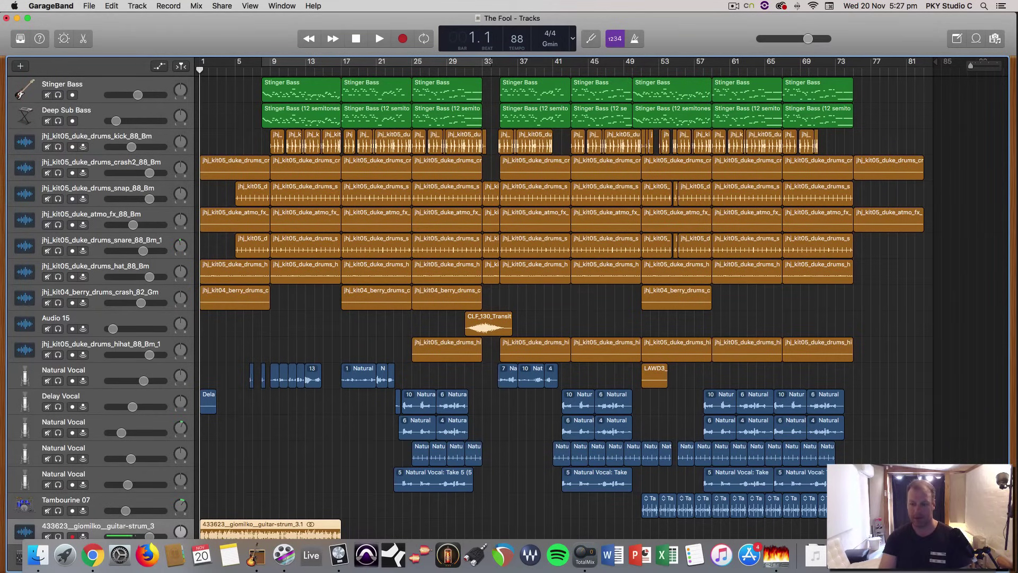
# Step: Dismiss the cookie banner on Freesound's '88bpm drum loop' results and resize the Chrome window
pyautogui.click(875, 555)
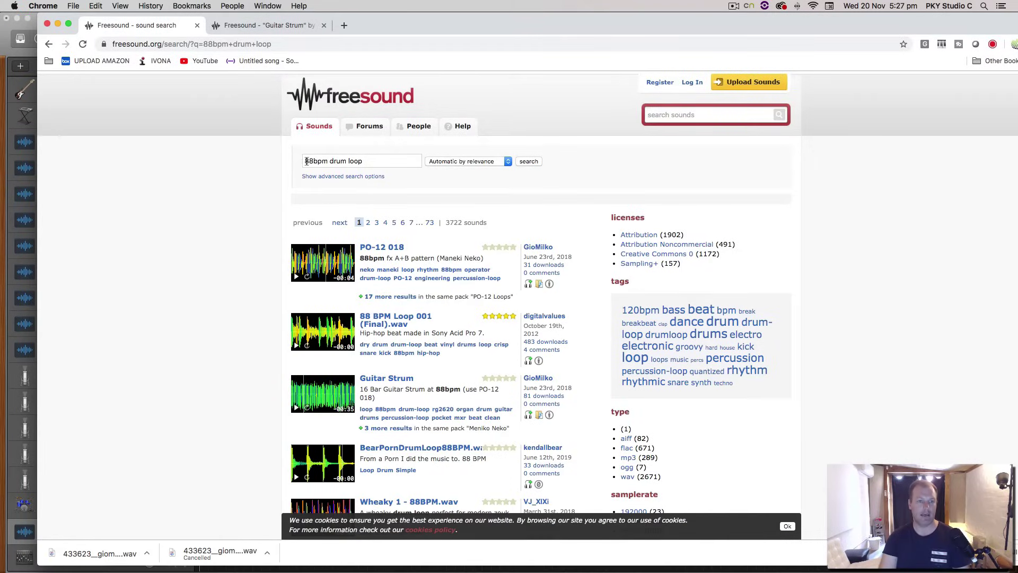
pyautogui.click(362, 161)
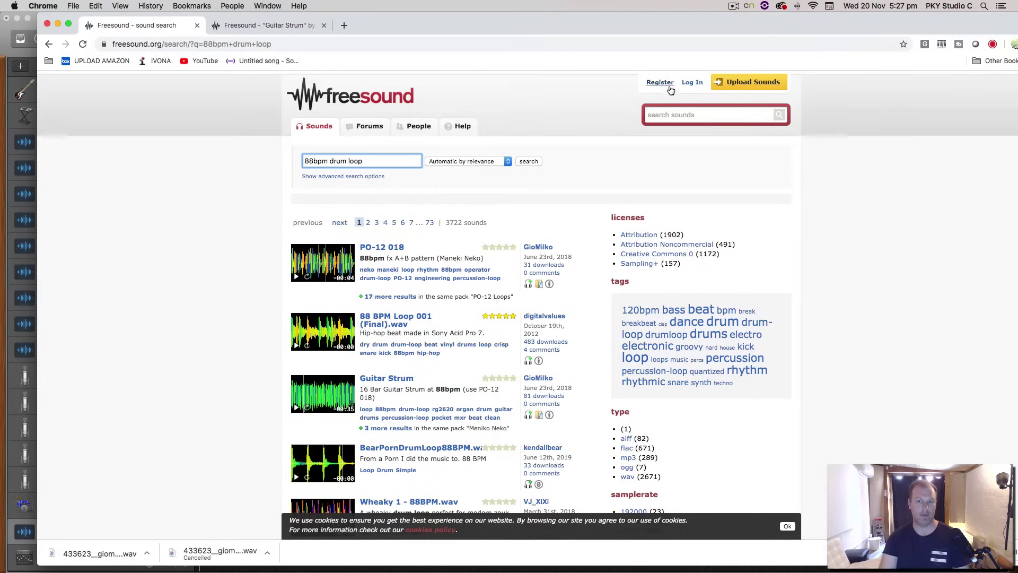
pyautogui.click(787, 526)
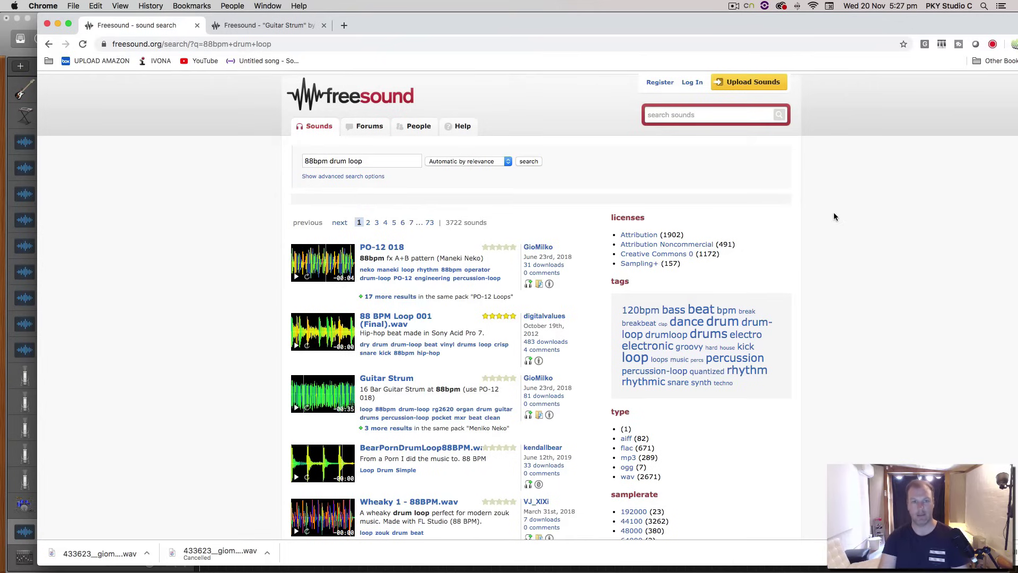
pyautogui.doubleClick(512, 26)
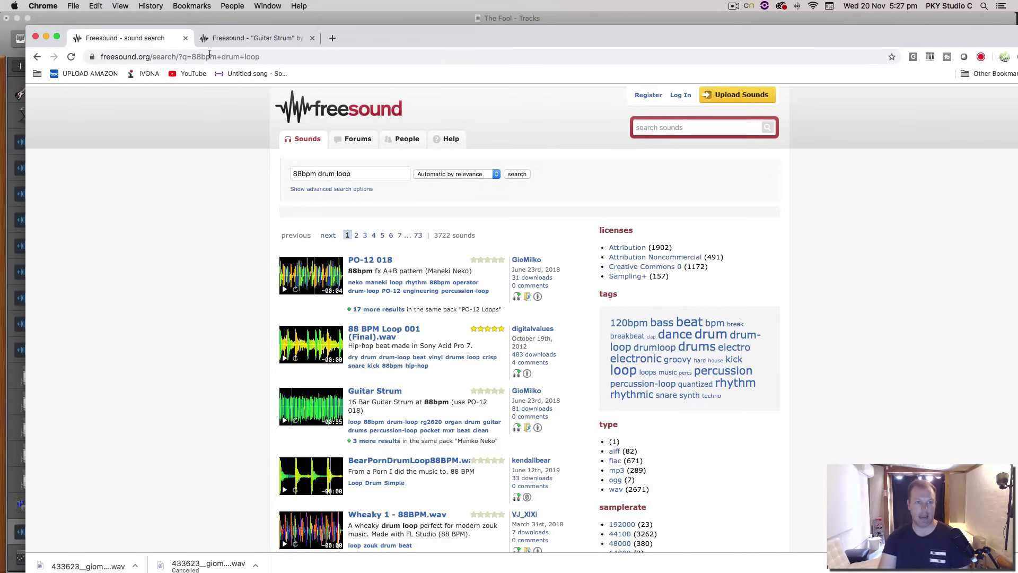
# Step: Back in GarageBand, select the guitar-strum region and set the playhead to bar 8
pyautogui.click(47, 35)
pyautogui.click(288, 527)
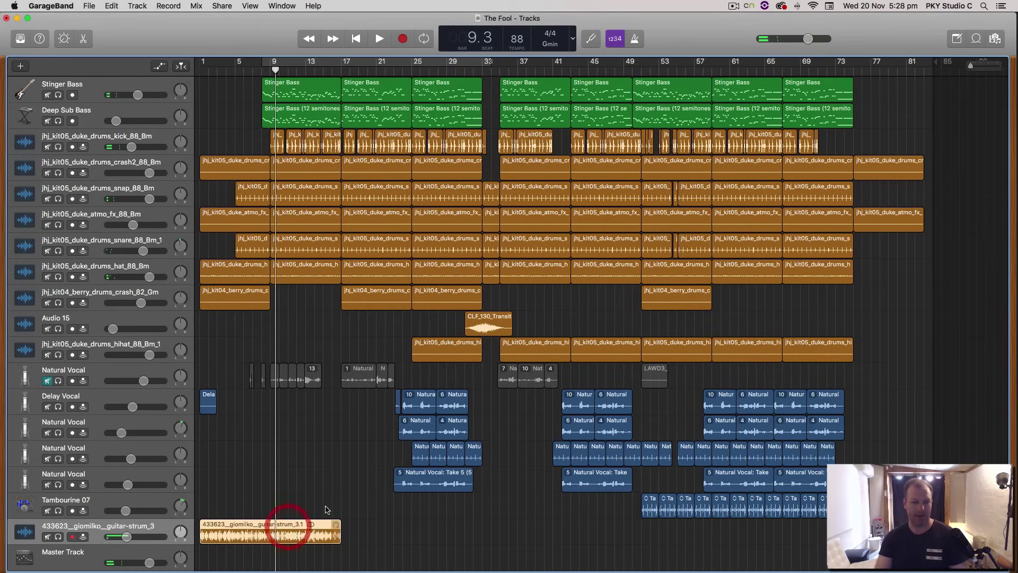
pyautogui.click(261, 71)
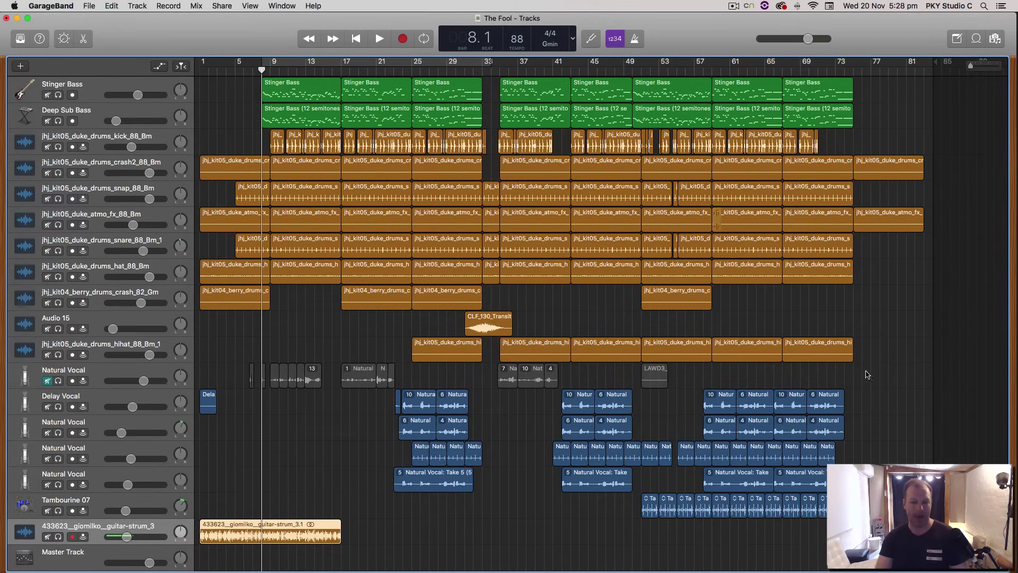
pyautogui.moveTo(817, 562)
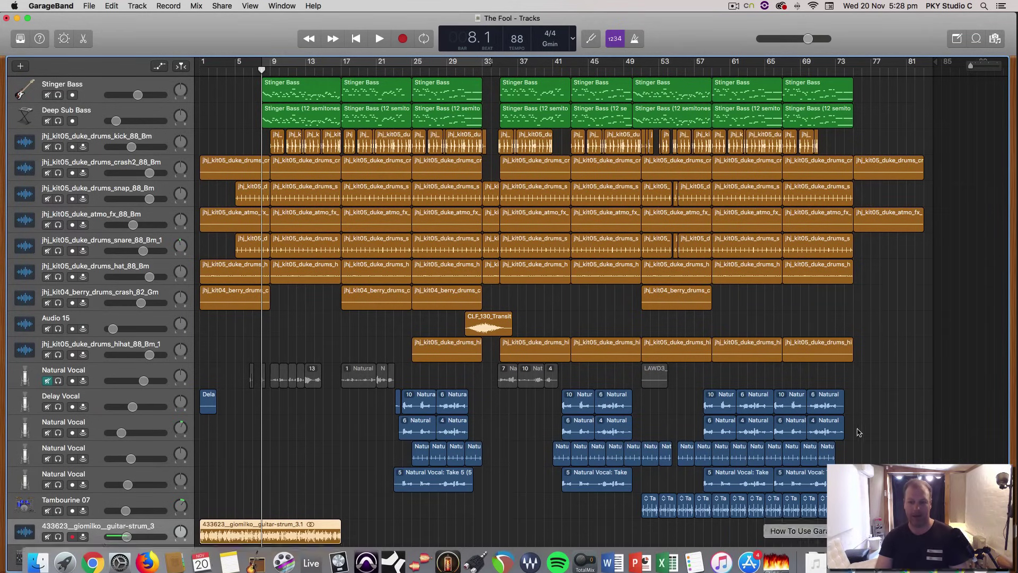
pyautogui.hotkey('ctrl', 'Up')
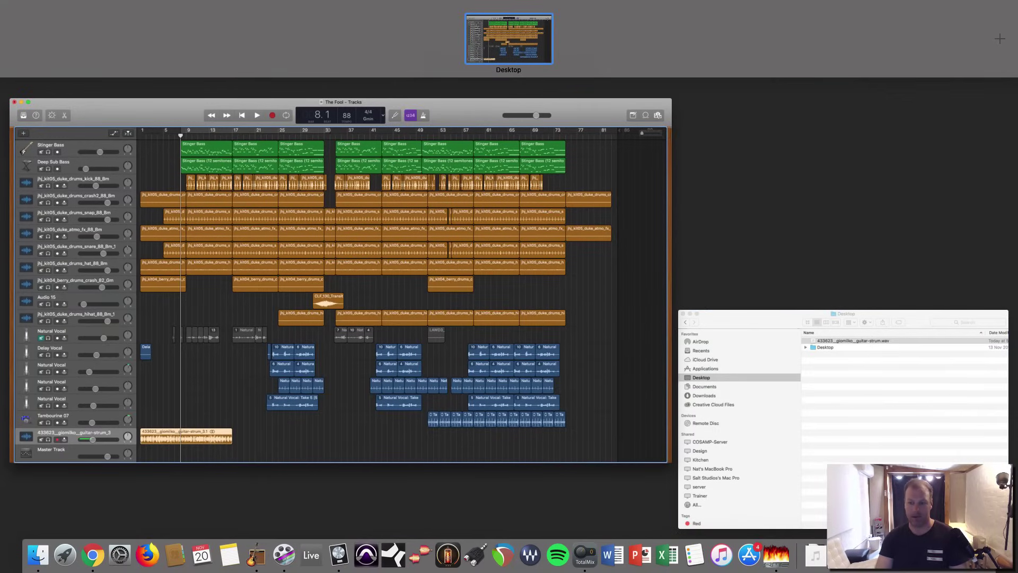
pyautogui.click(817, 555)
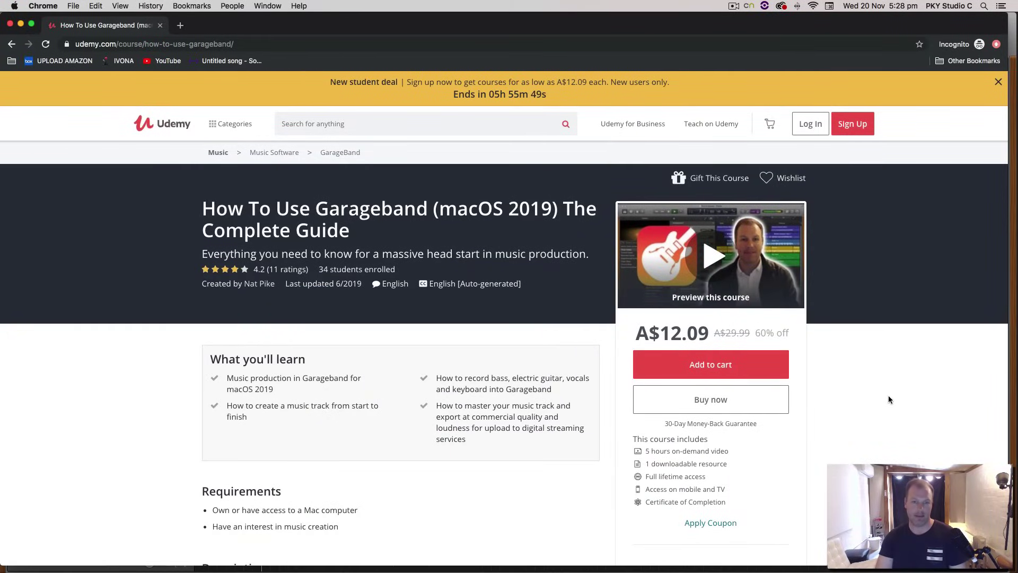